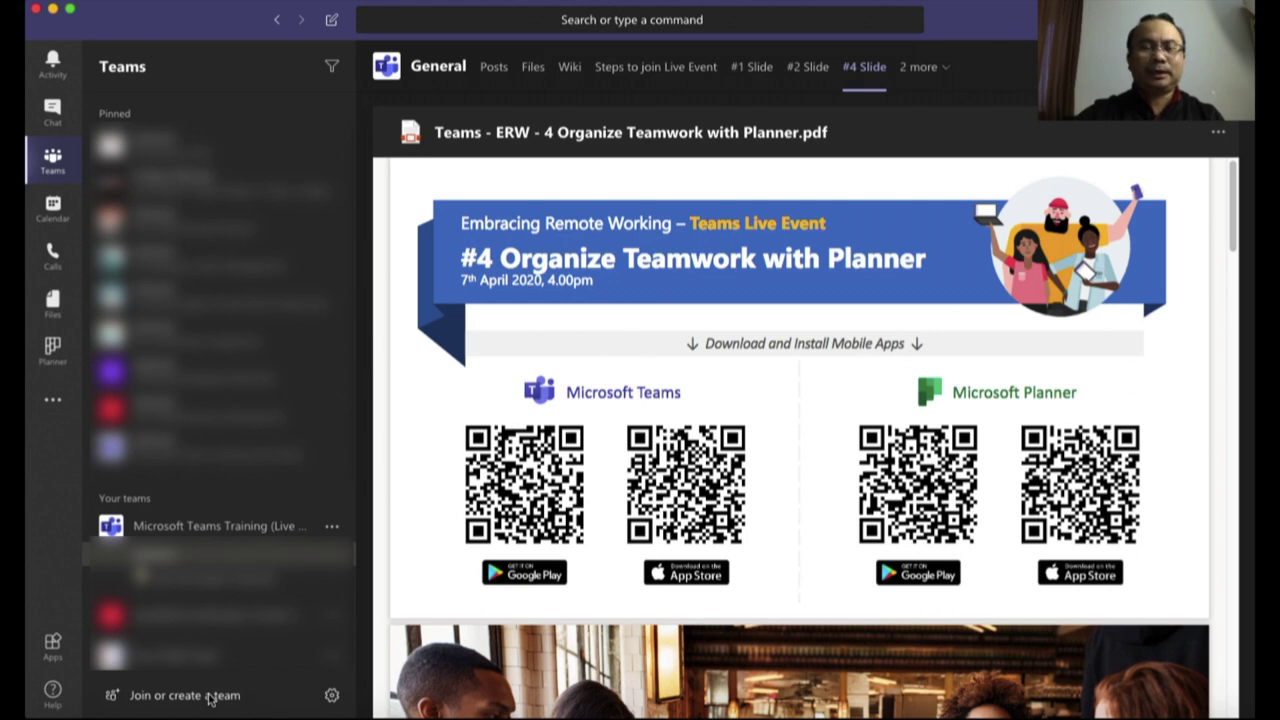
# Step: Start creating a new team built from scratch, with its privacy set to Private
pyautogui.click(205, 696)
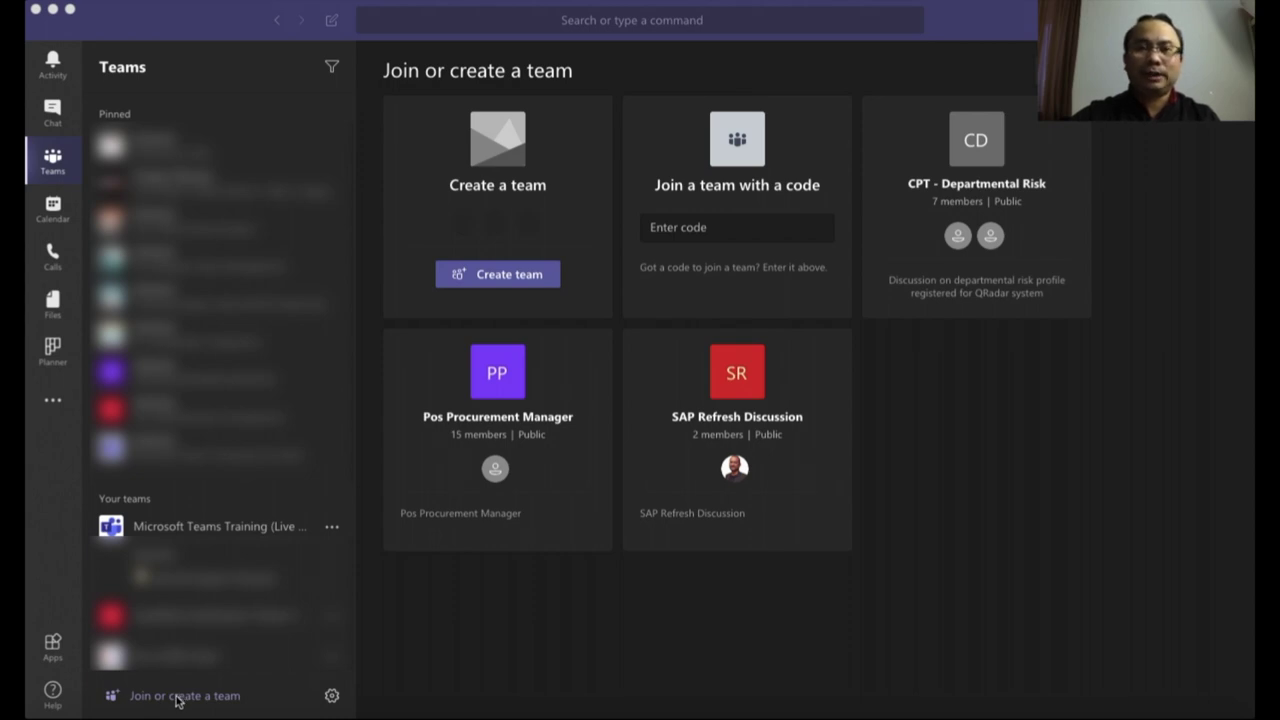
pyautogui.click(177, 696)
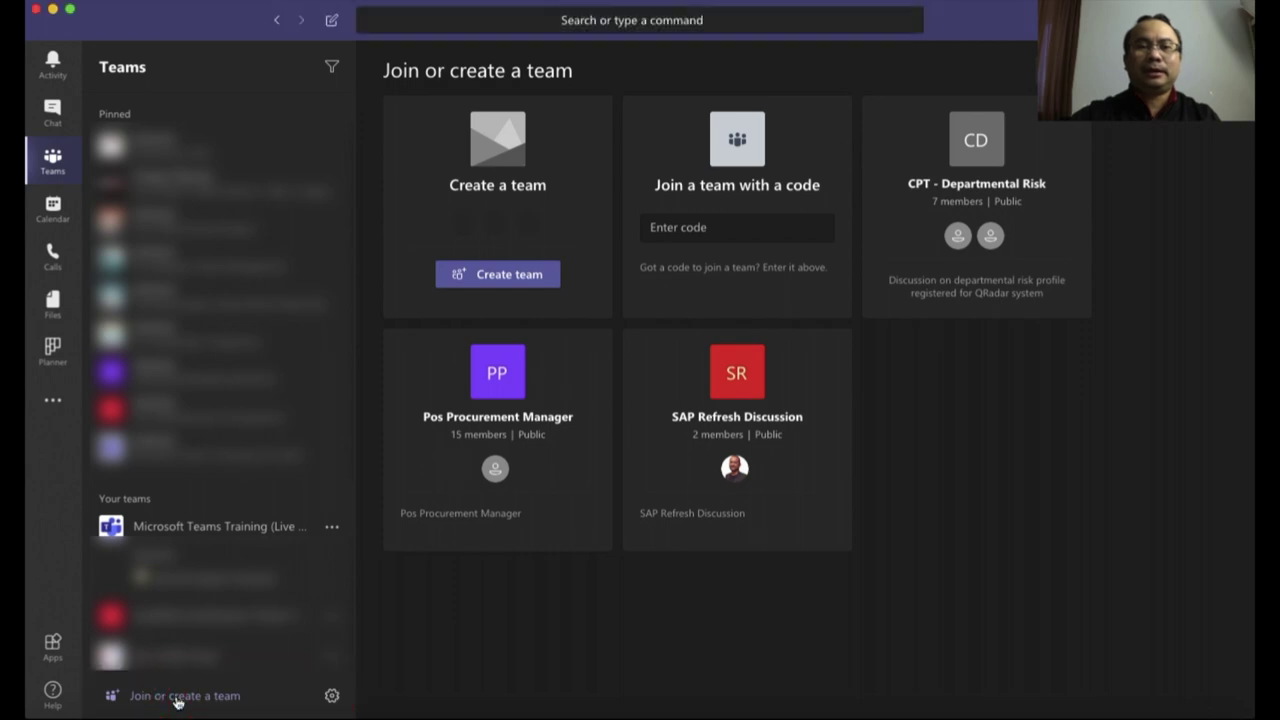
pyautogui.click(476, 280)
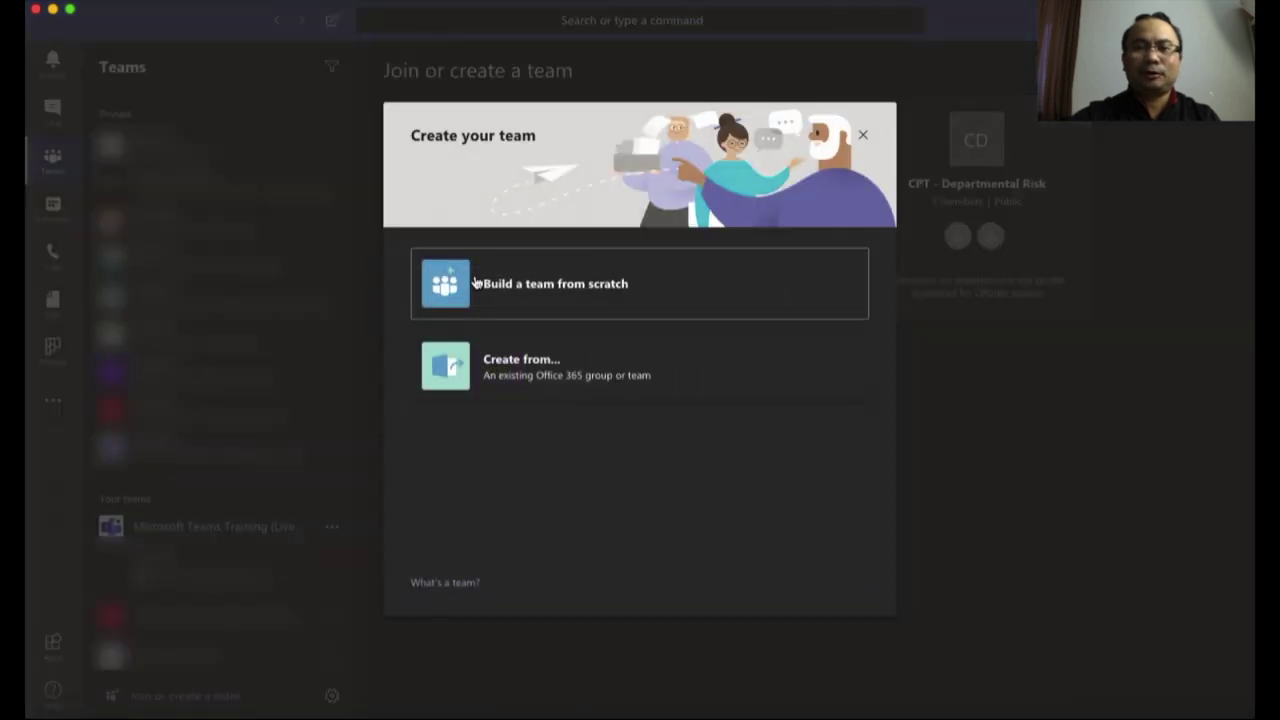
pyautogui.click(476, 283)
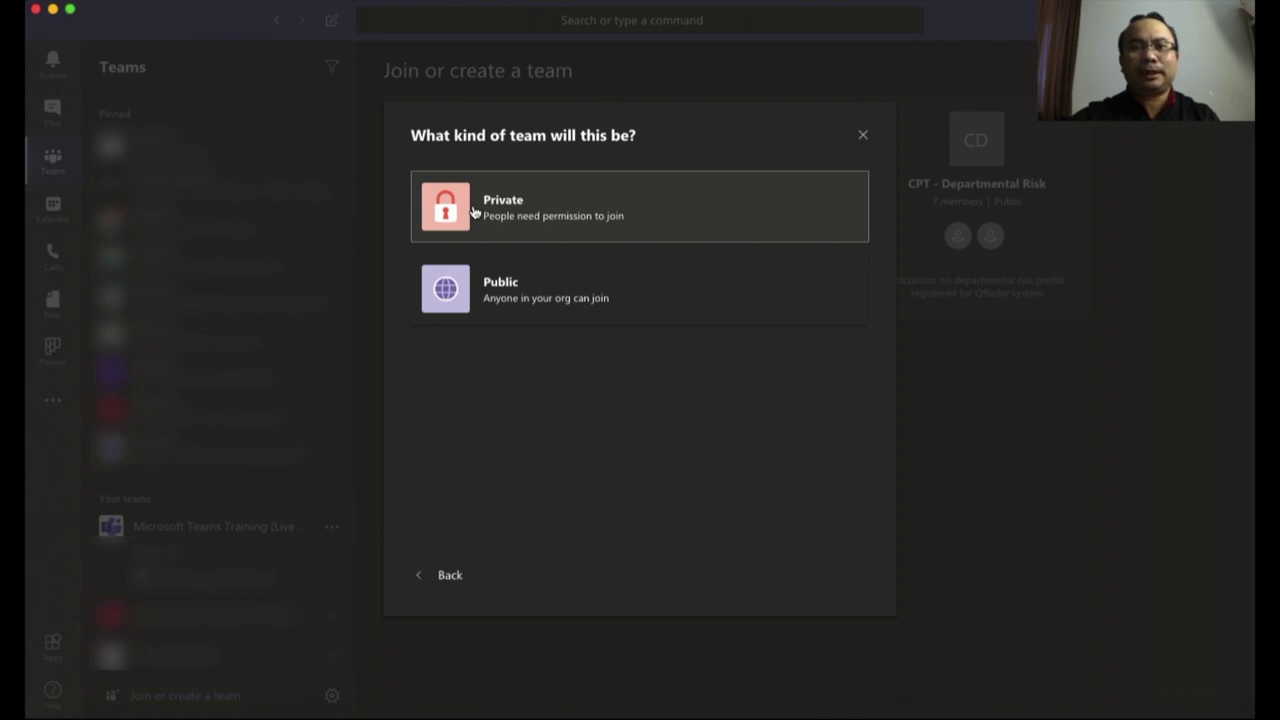
pyautogui.click(474, 211)
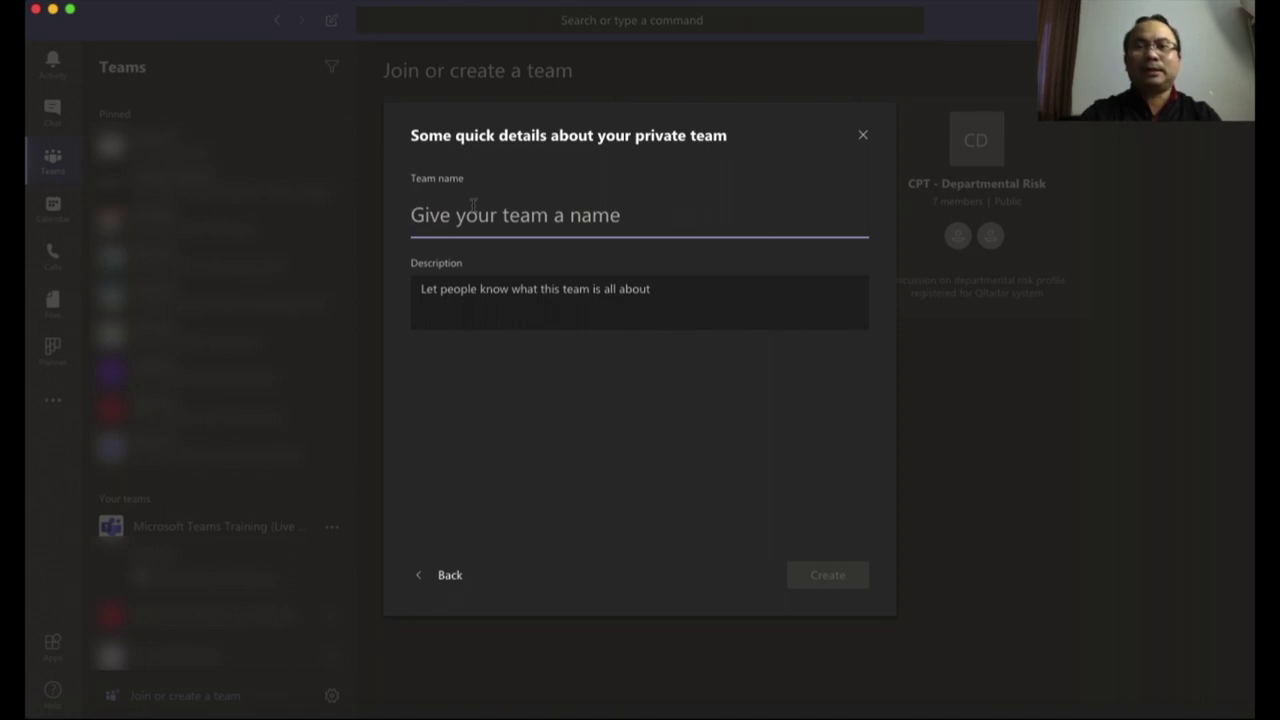
# Step: Name the private team "TTT For Group Breakout Sessions", leave the description empty, and create it without adding members
pyautogui.click(372, 191)
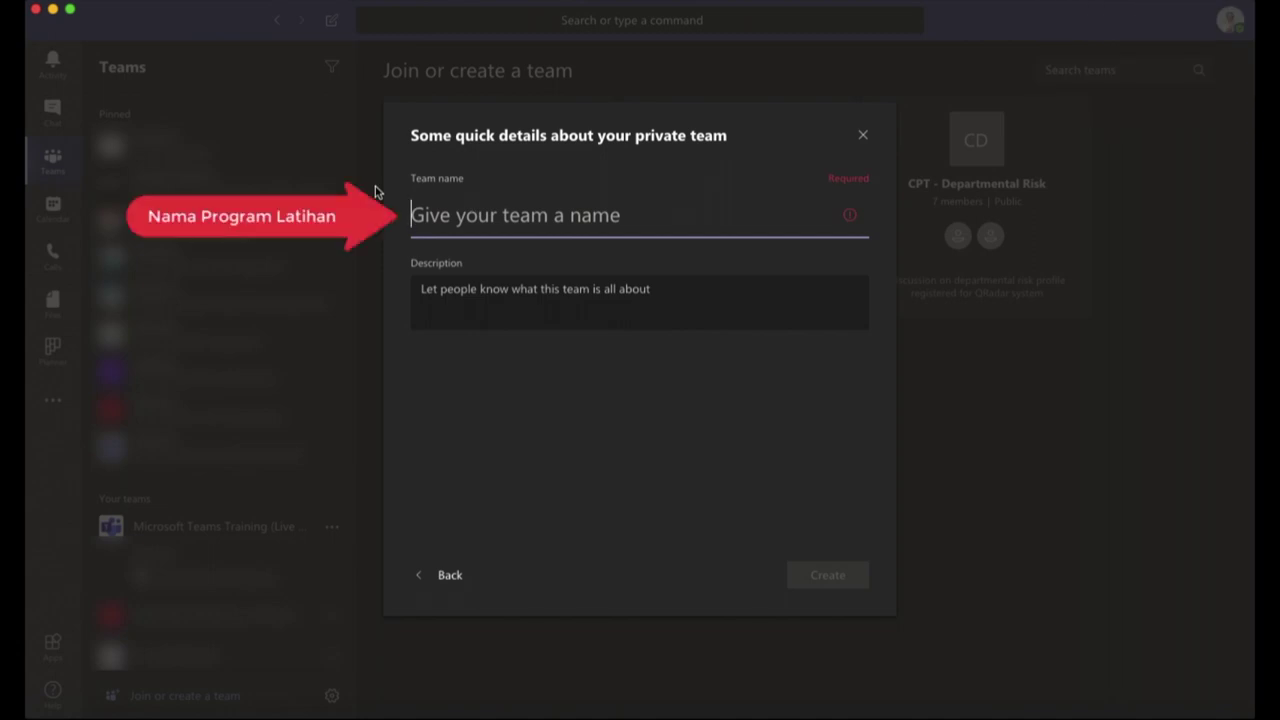
pyautogui.write('TTT For Gro')
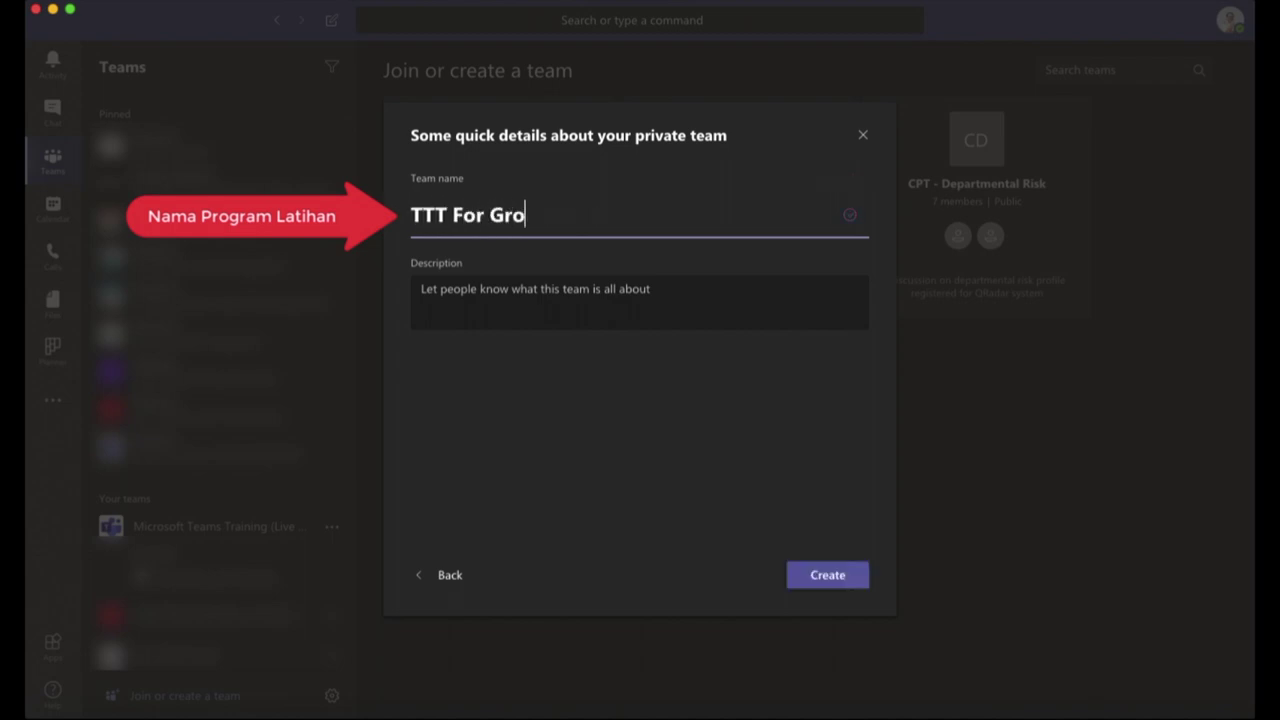
pyautogui.write('up Breako')
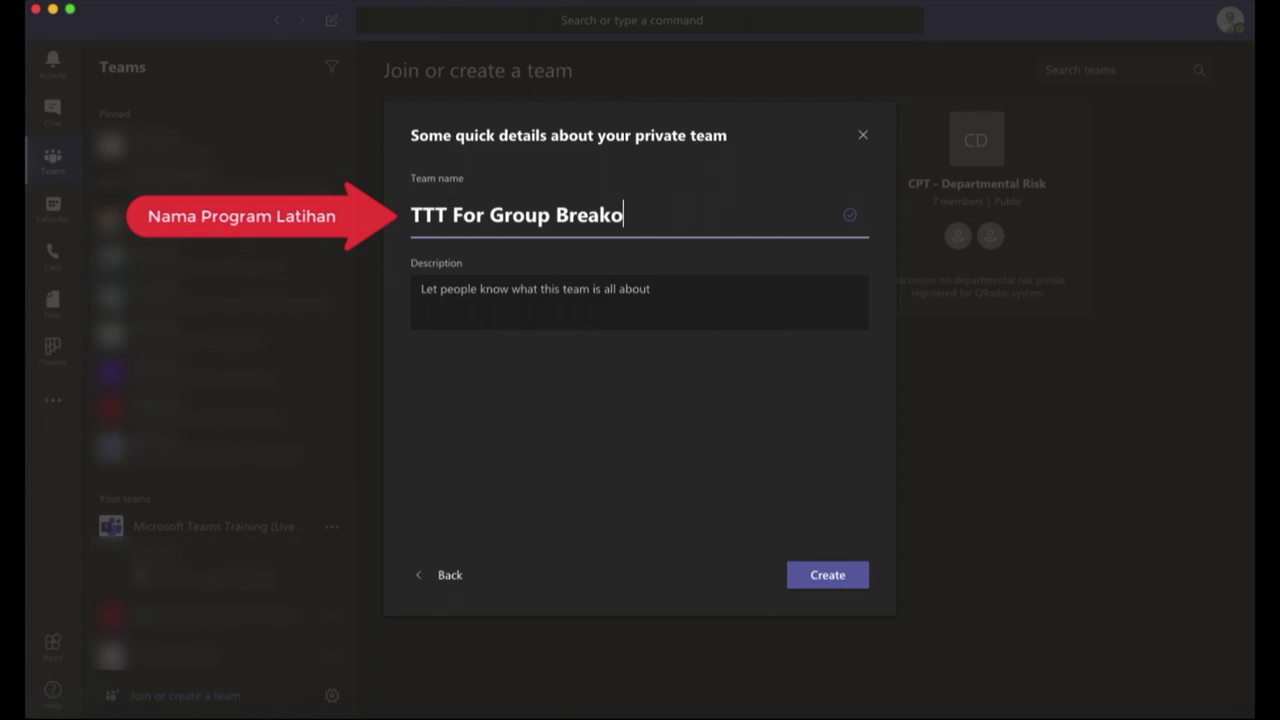
pyautogui.write('ut Sessions')
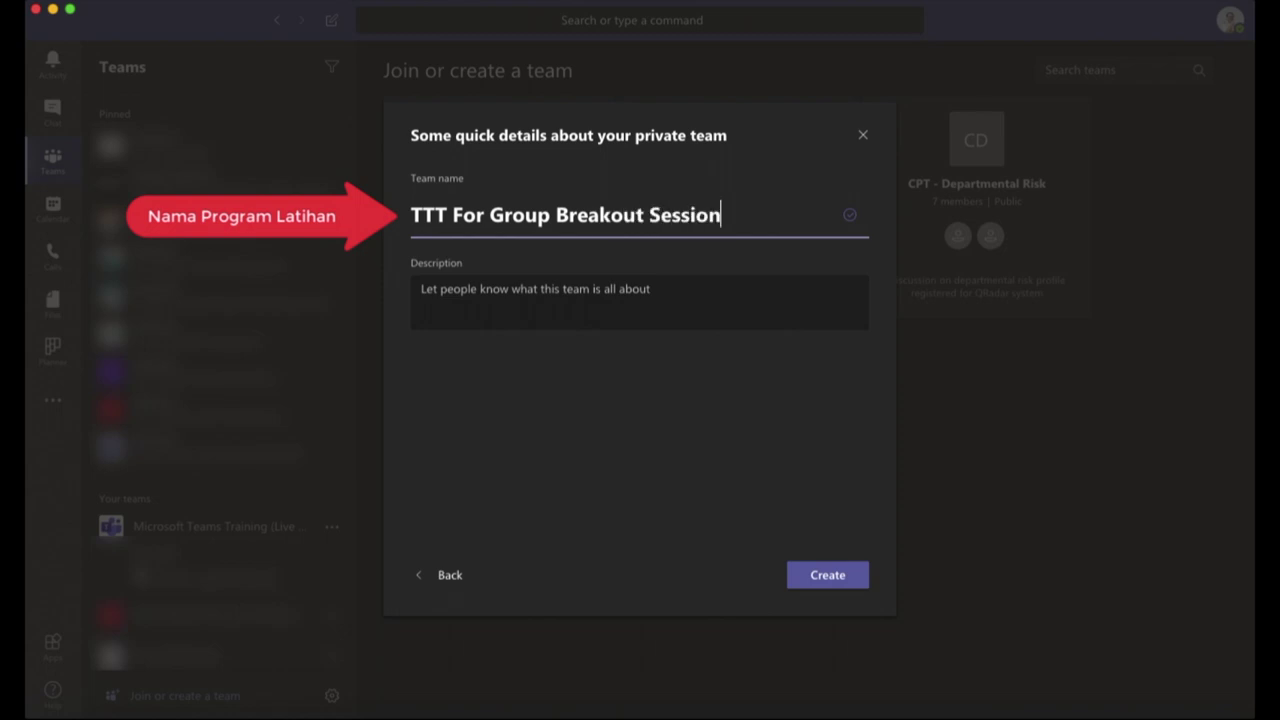
pyautogui.click(455, 292)
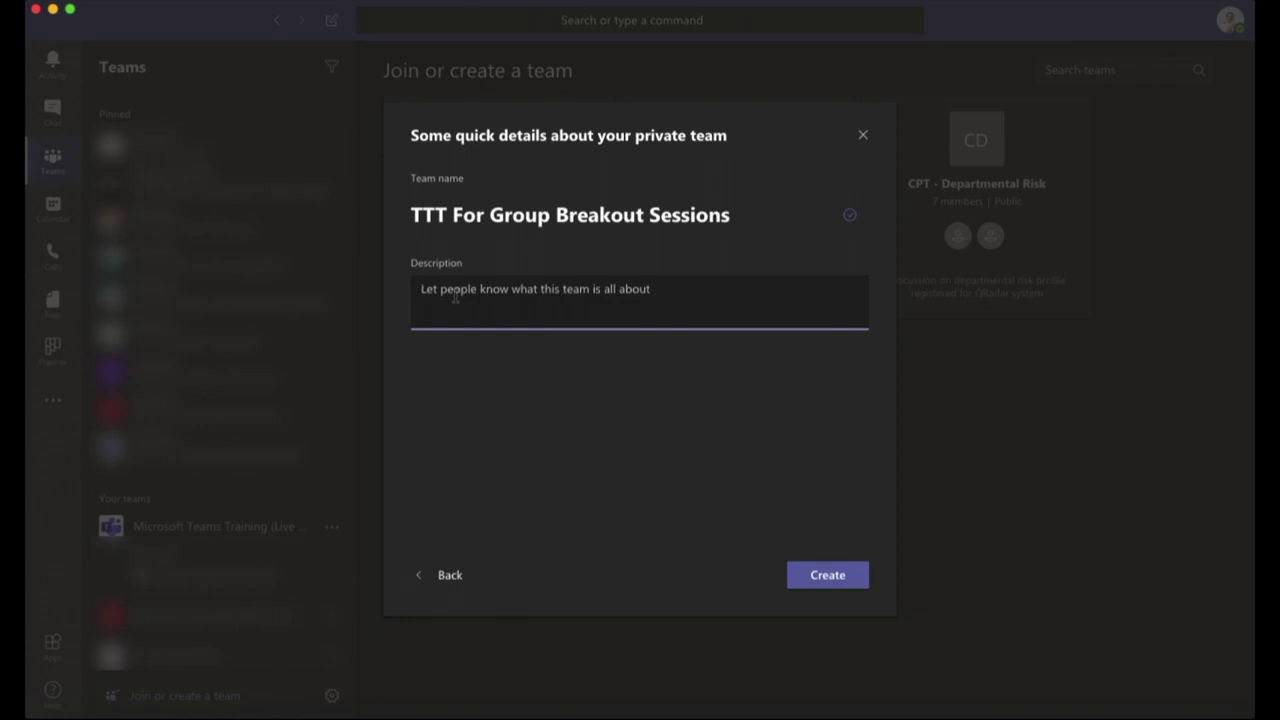
pyautogui.click(816, 572)
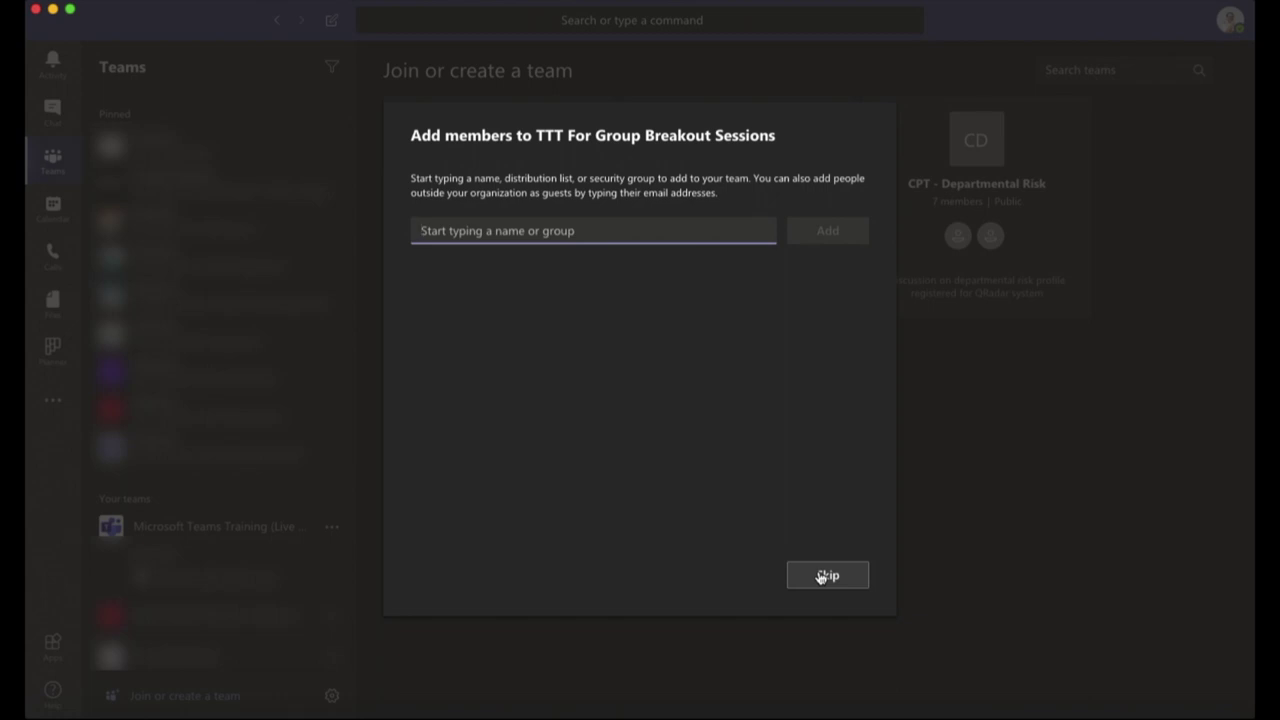
pyautogui.click(826, 576)
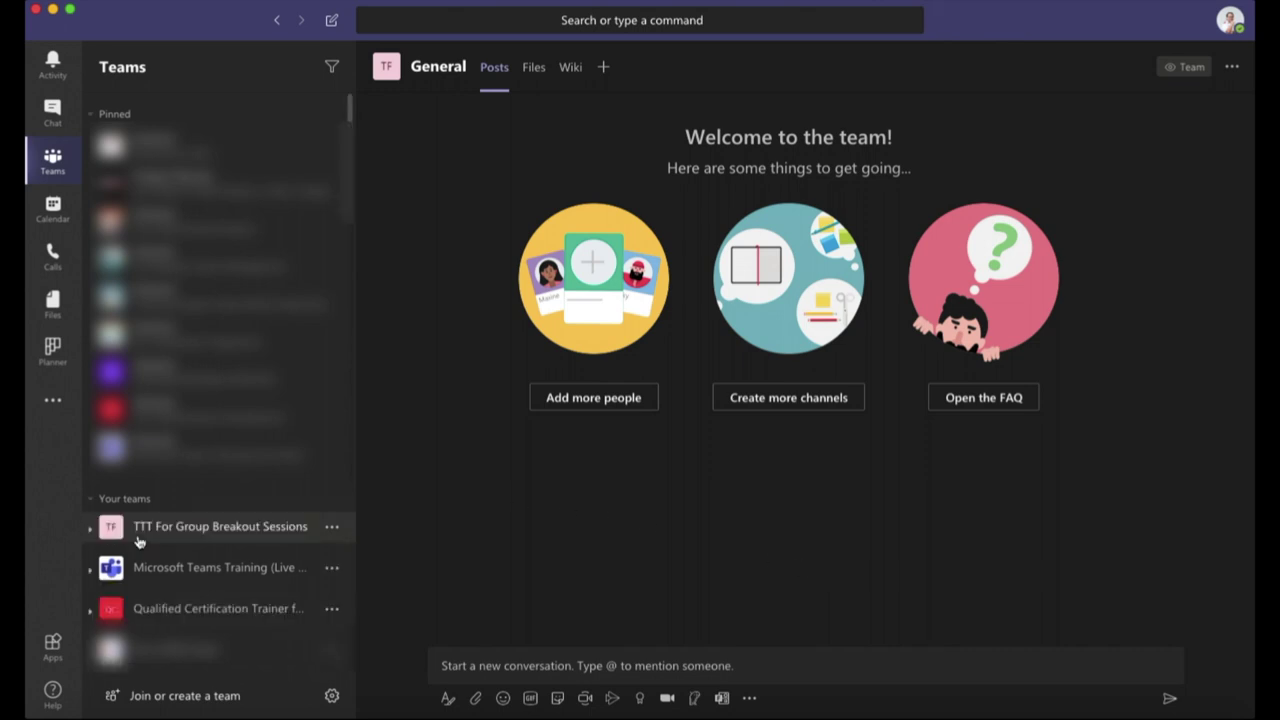
# Step: Examine the Posts, Files and Wiki content of the new team's General channel, ending back on Posts
pyautogui.click(139, 541)
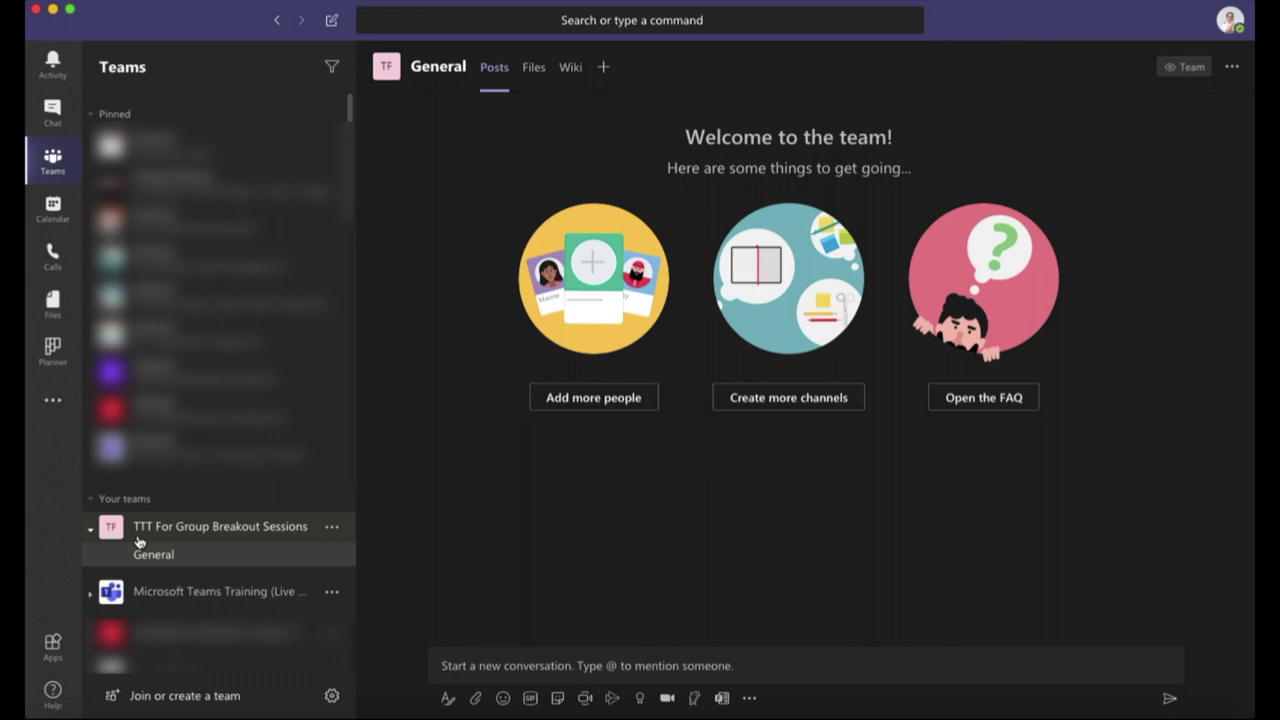
pyautogui.click(147, 559)
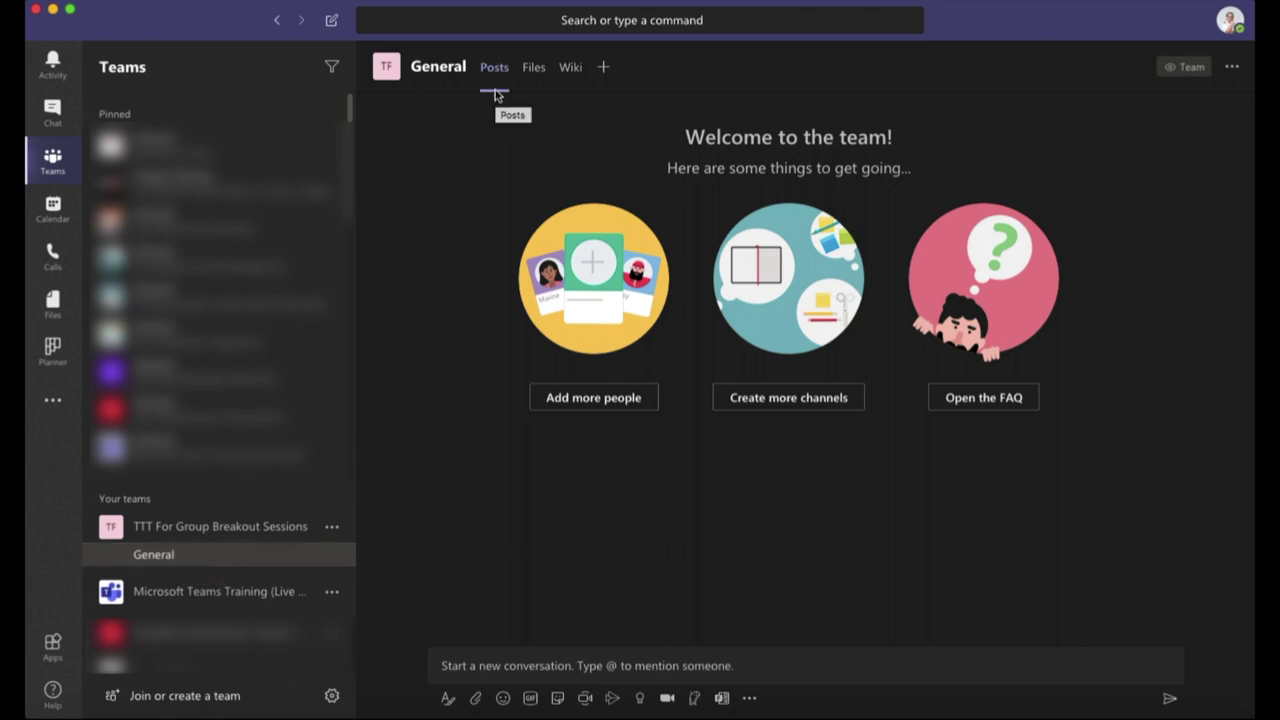
pyautogui.click(539, 90)
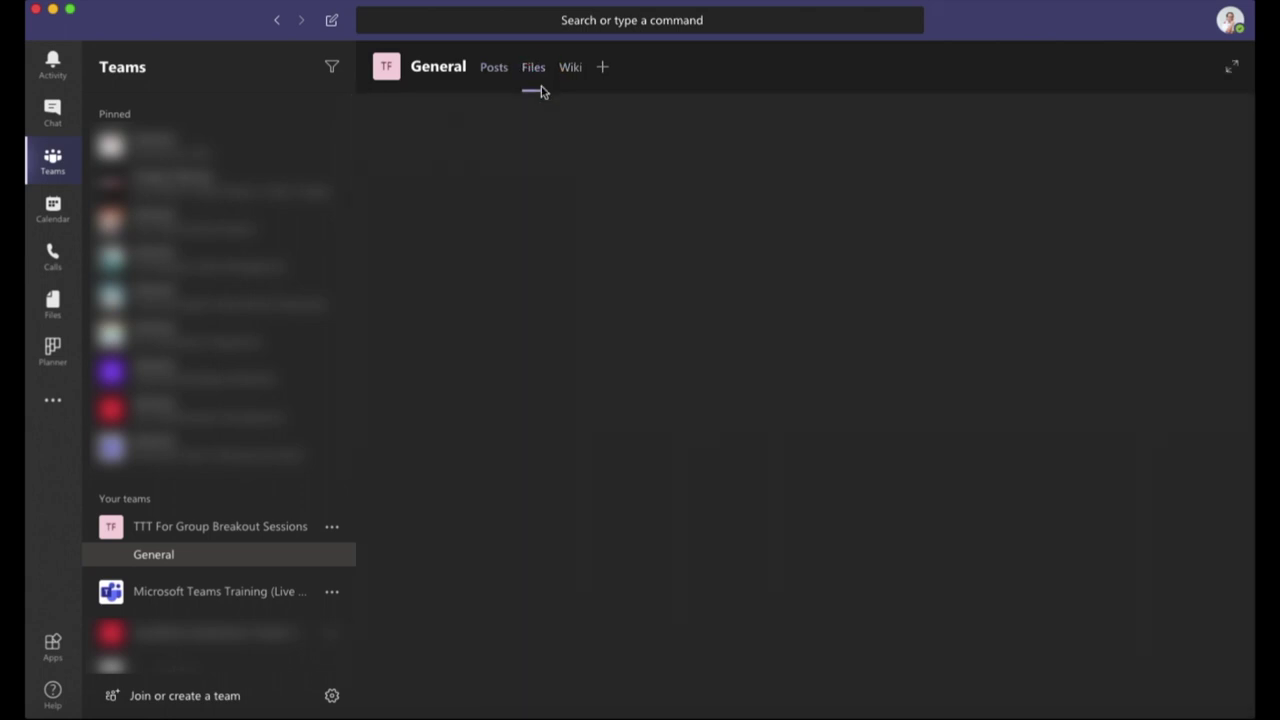
pyautogui.click(569, 90)
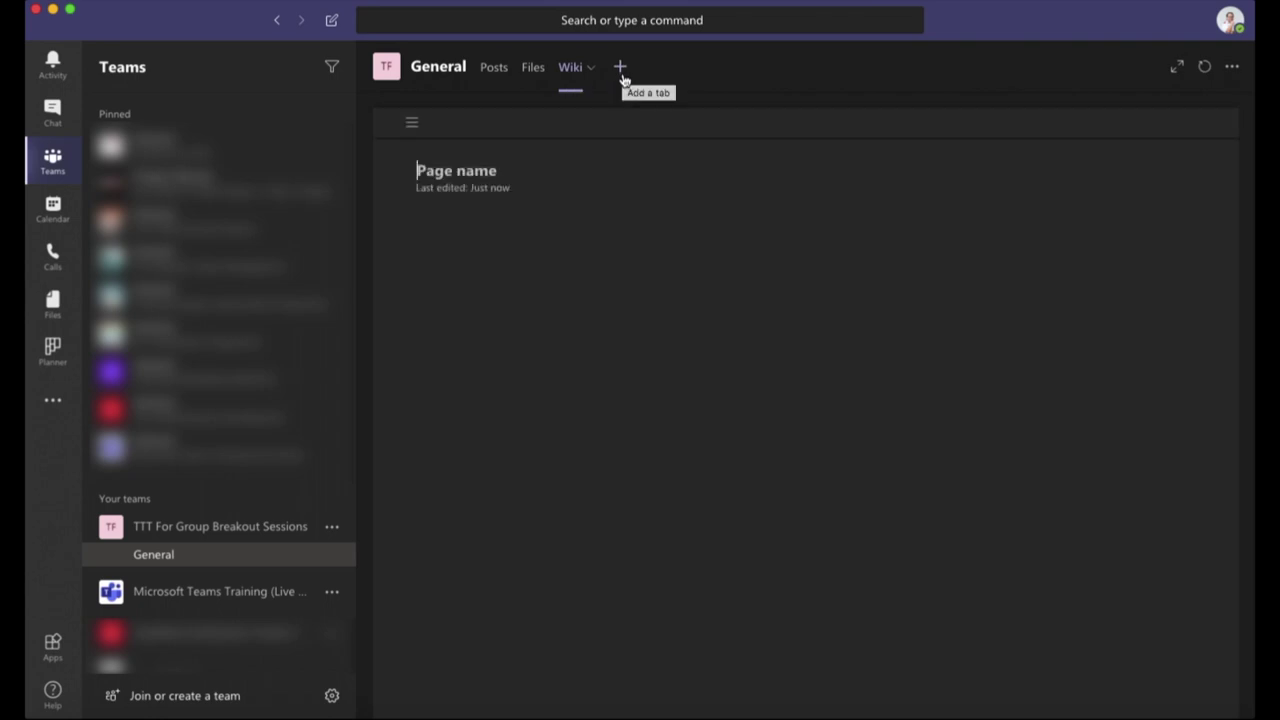
pyautogui.click(493, 94)
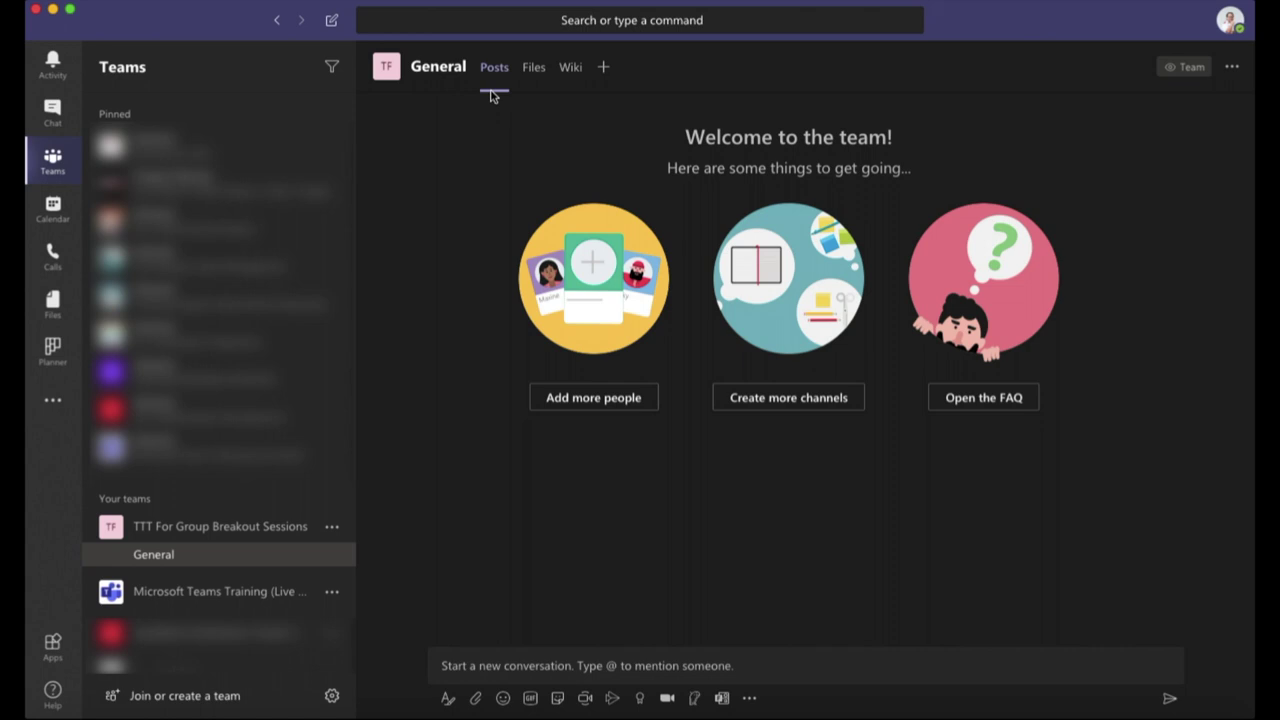
# Step: Start an instant meeting in the General channel with the subject "Main Group"
pyautogui.click(586, 698)
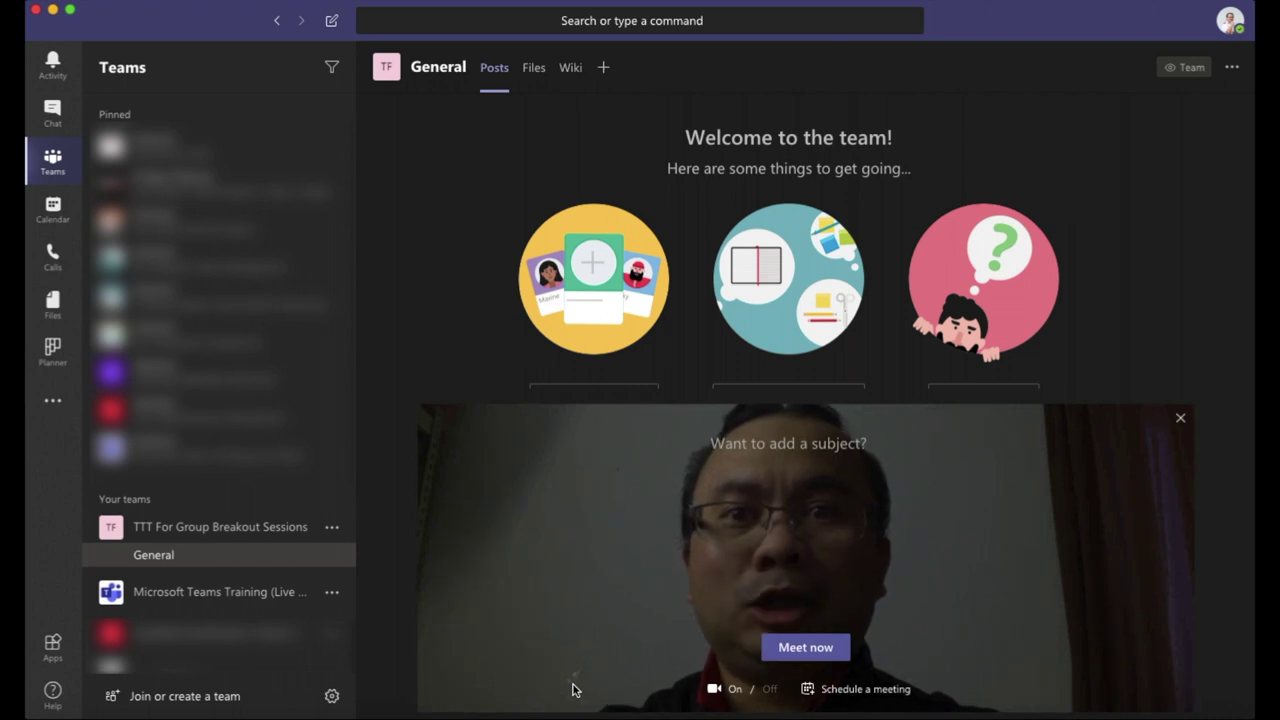
pyautogui.click(760, 446)
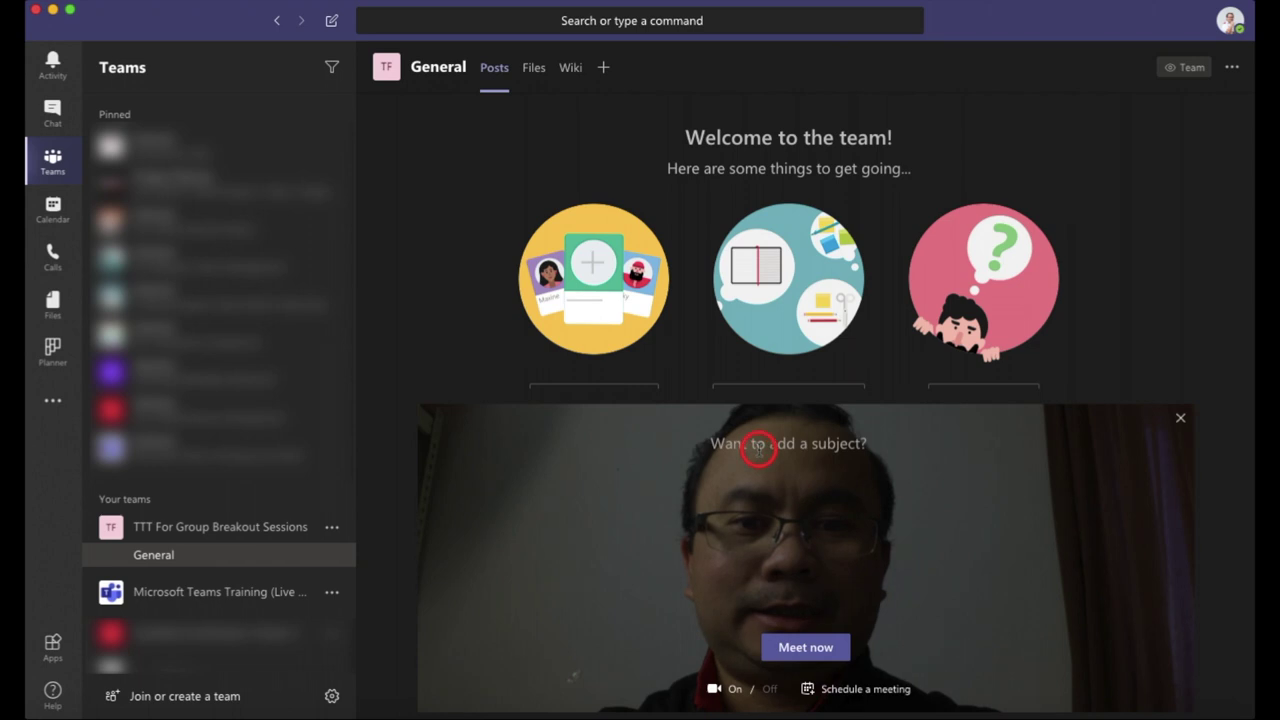
pyautogui.write('Mai')
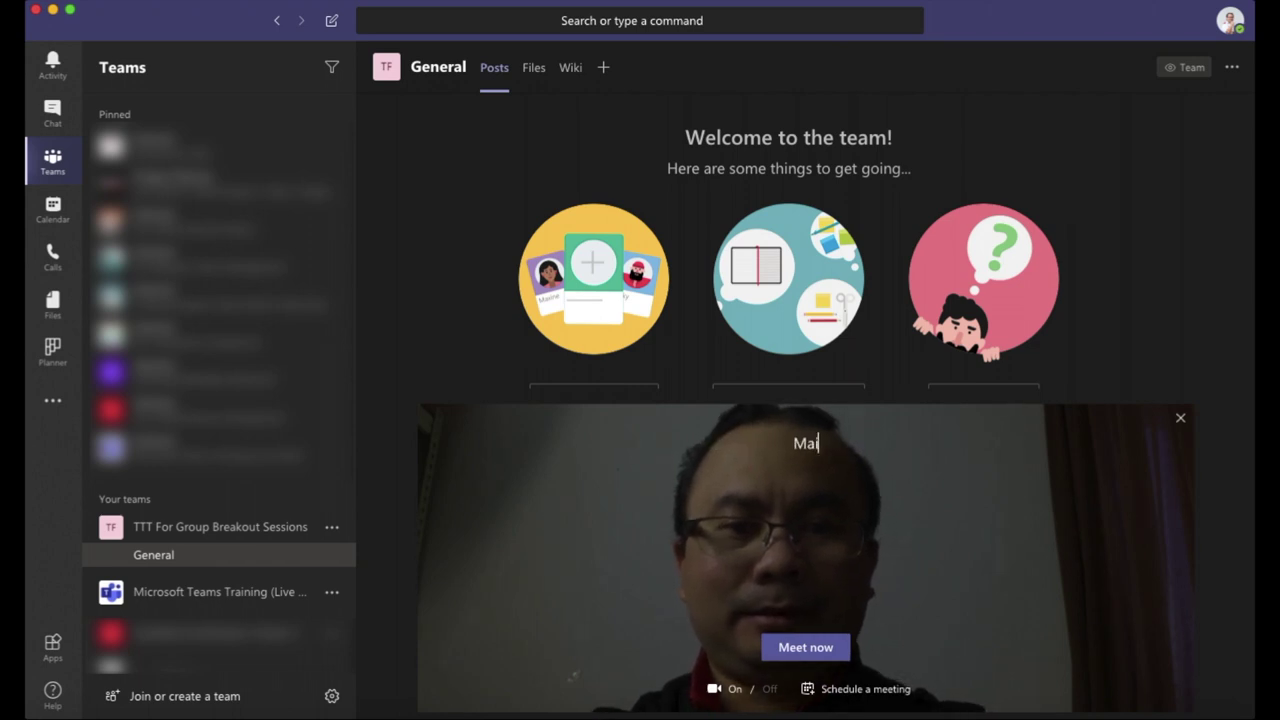
pyautogui.write('n Group')
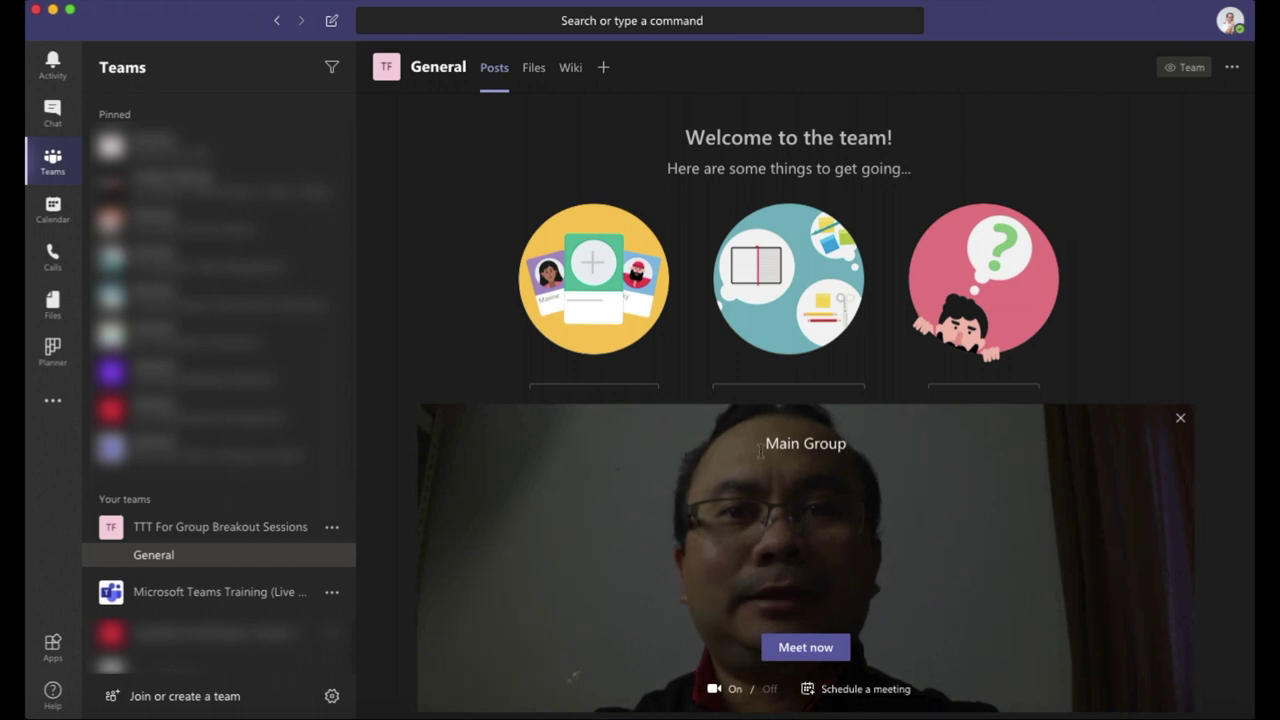
pyautogui.click(795, 649)
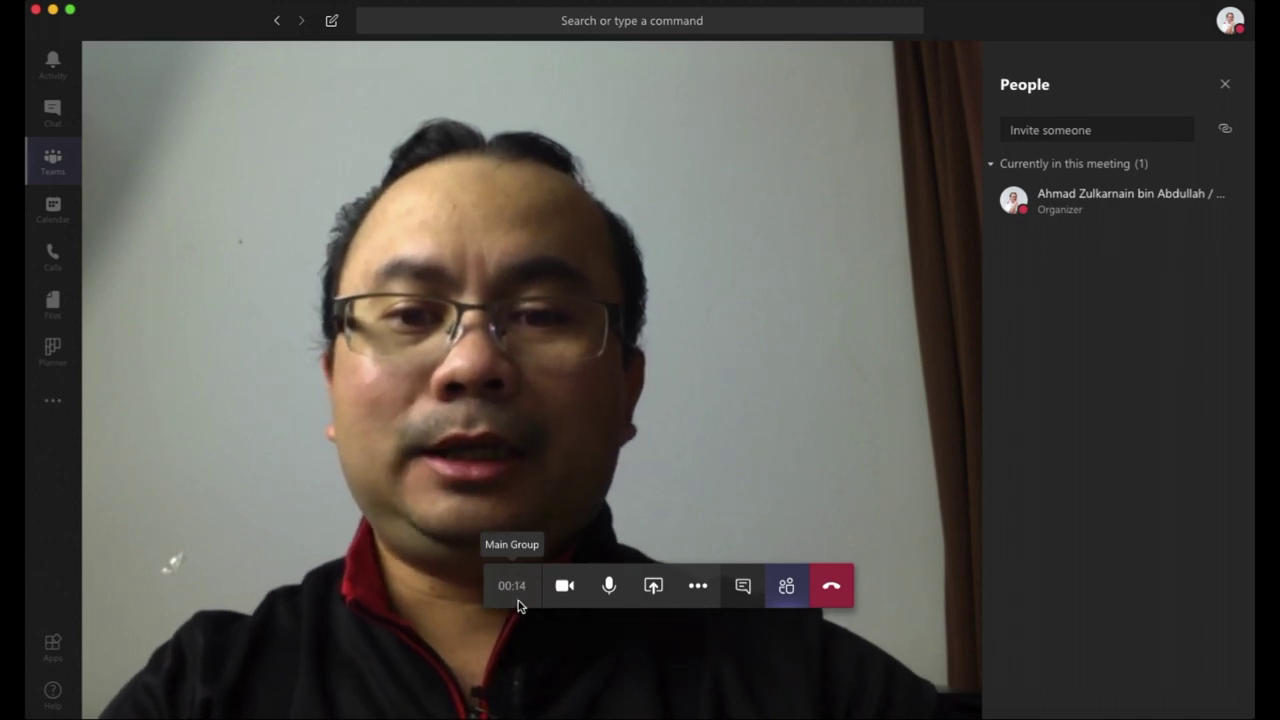
# Step: Turn the meeting camera off and back on, and mute and unmute the microphone
pyautogui.click(565, 593)
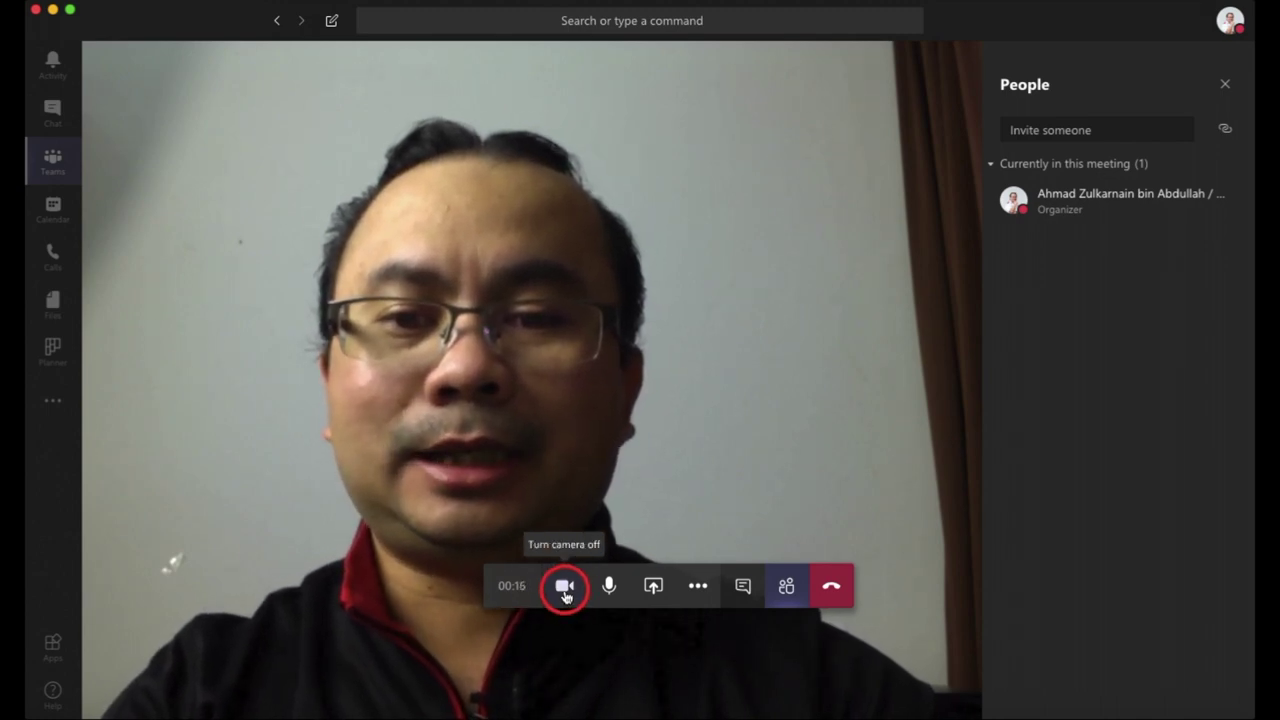
pyautogui.click(565, 594)
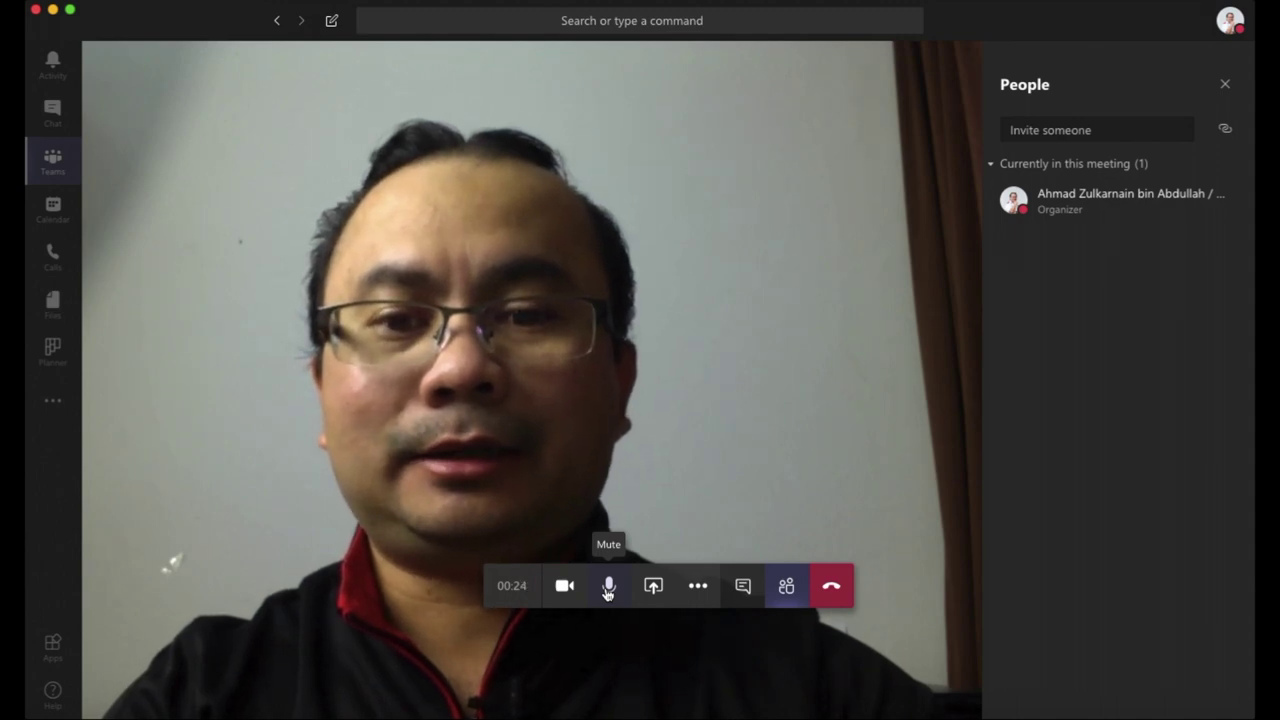
pyautogui.click(607, 590)
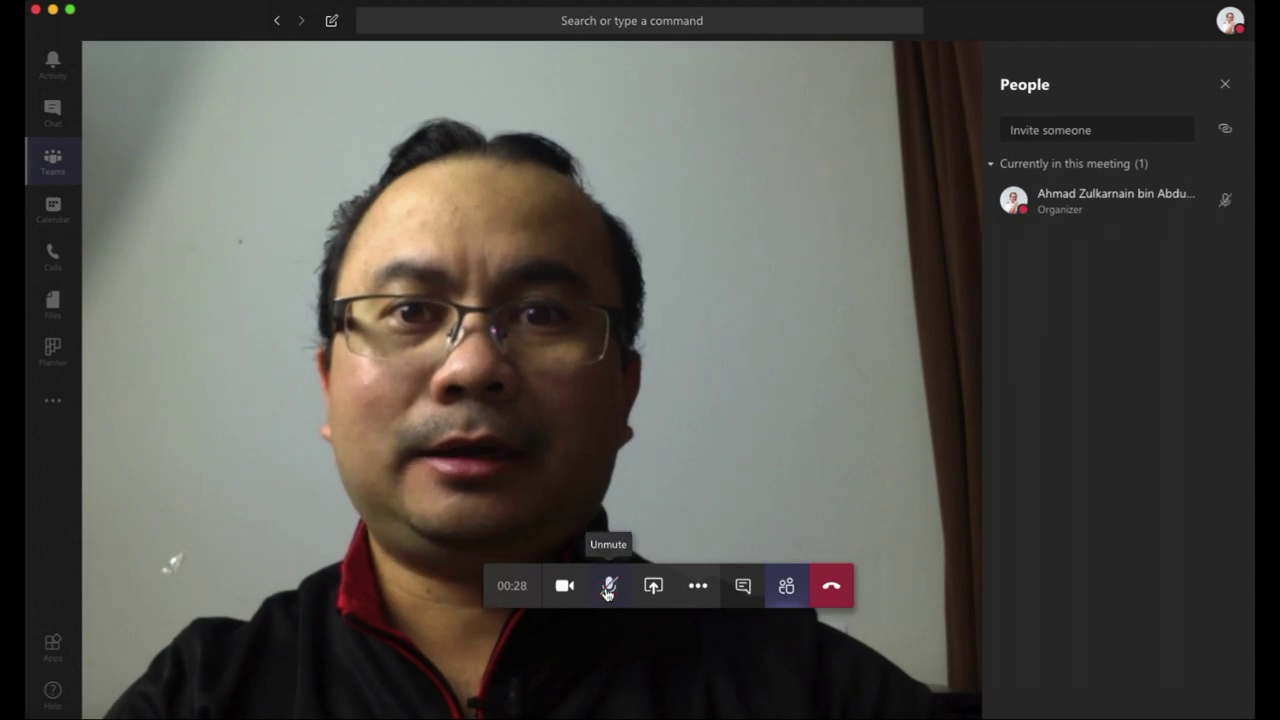
pyautogui.click(607, 592)
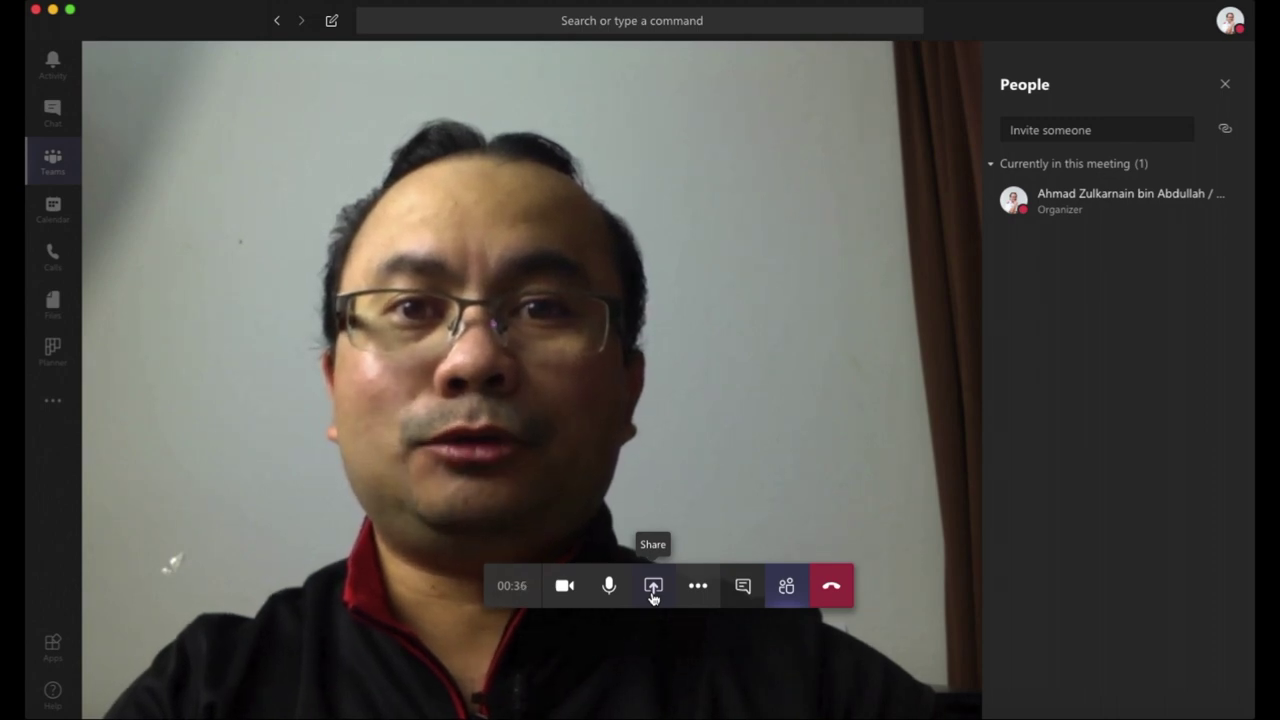
# Step: Look through the meeting's additional options, the meeting chat and the participant list
pyautogui.click(695, 592)
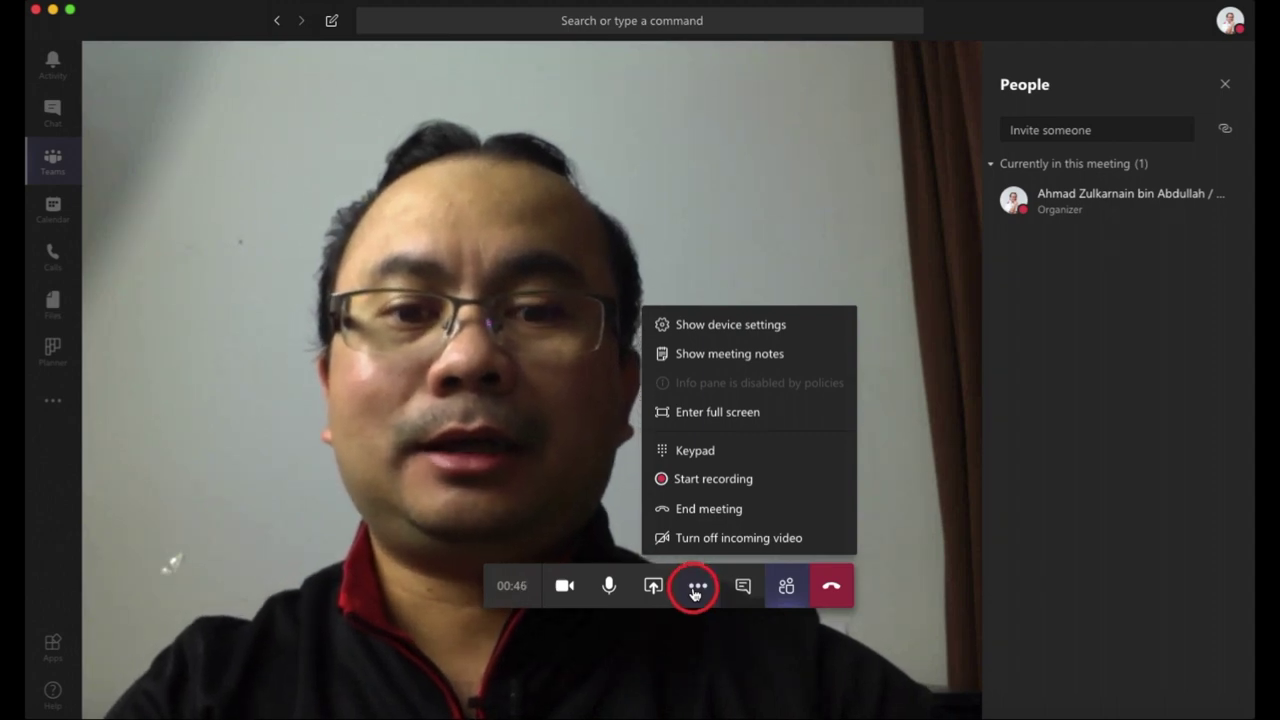
pyautogui.click(695, 592)
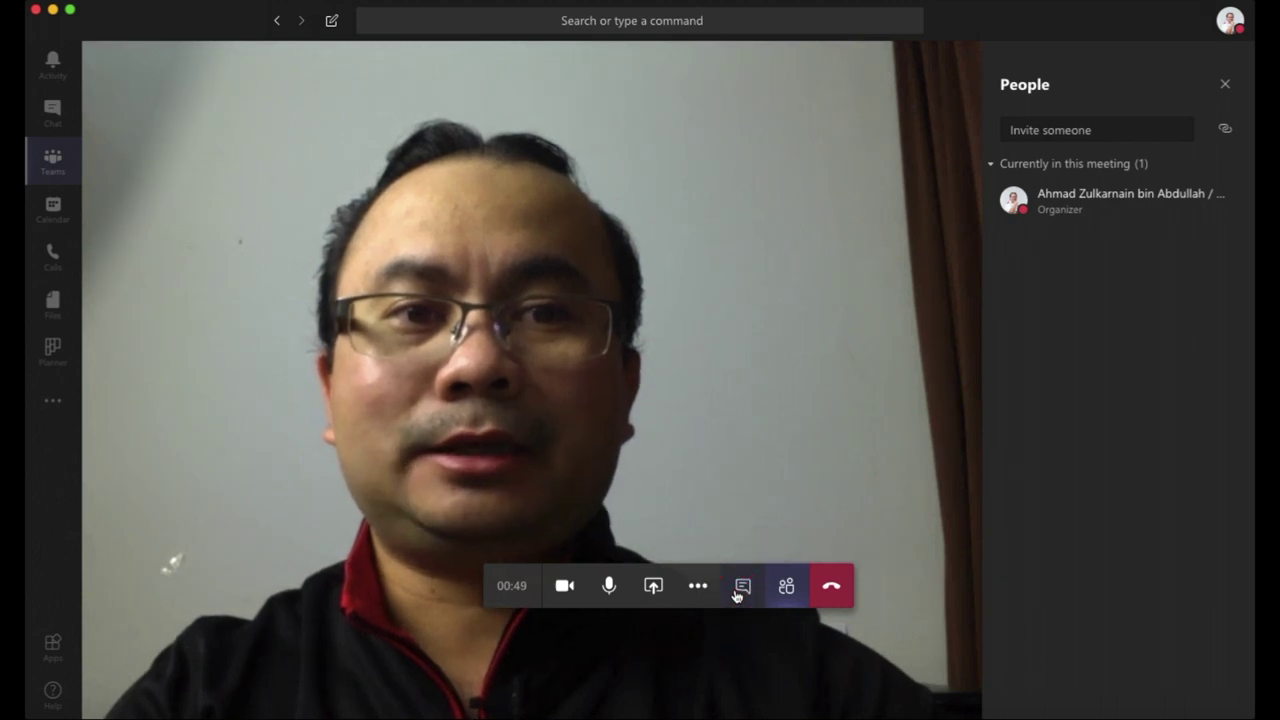
pyautogui.click(741, 588)
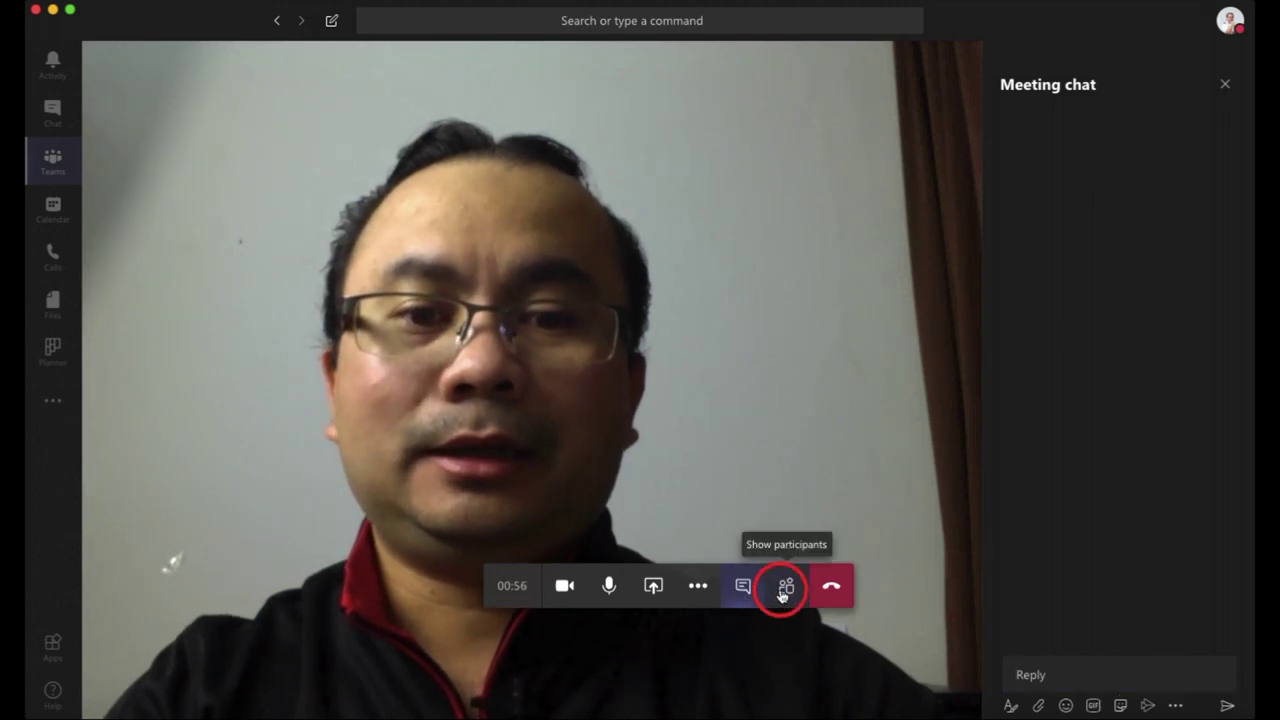
pyautogui.click(784, 593)
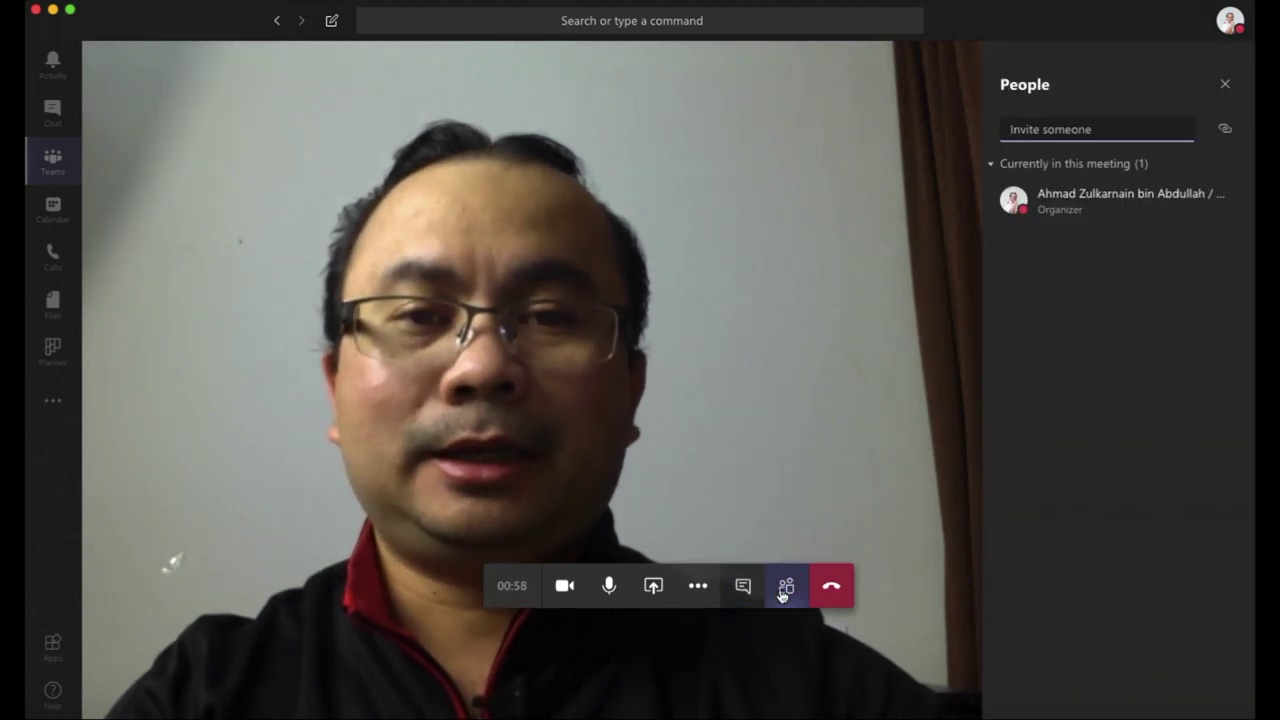